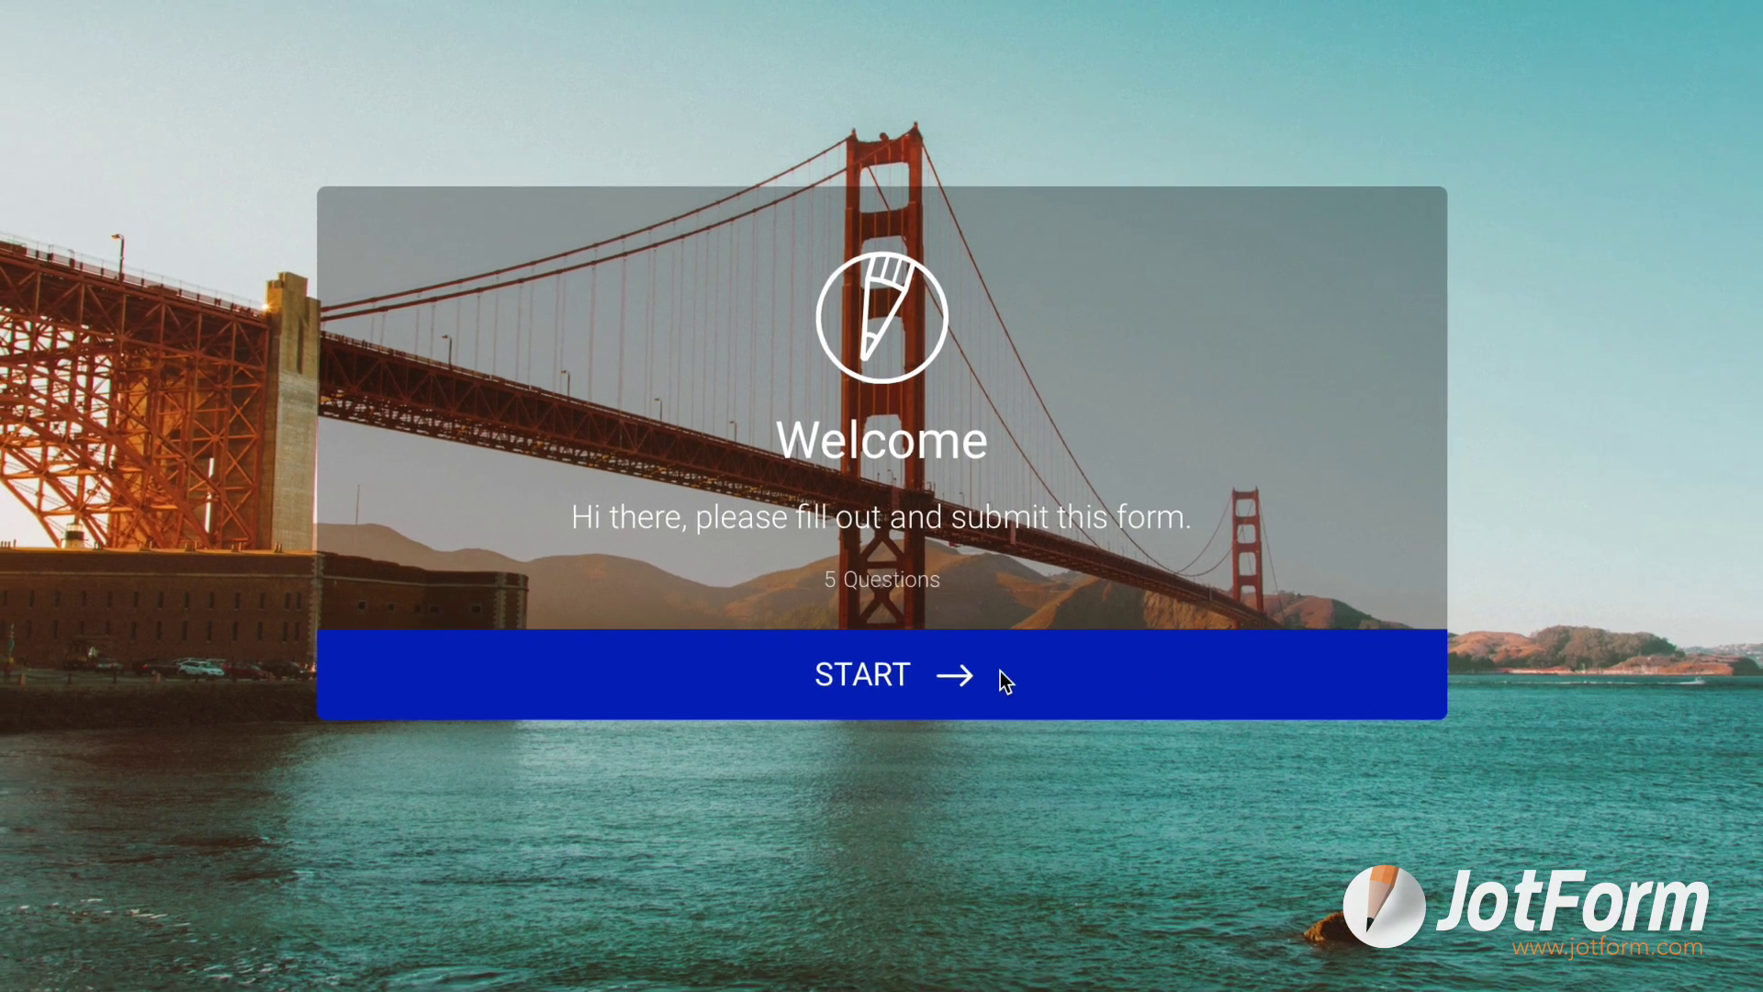
Start the survey, choose Associate as the organization role, and go to the industry question.
click(1003, 683)
click(996, 595)
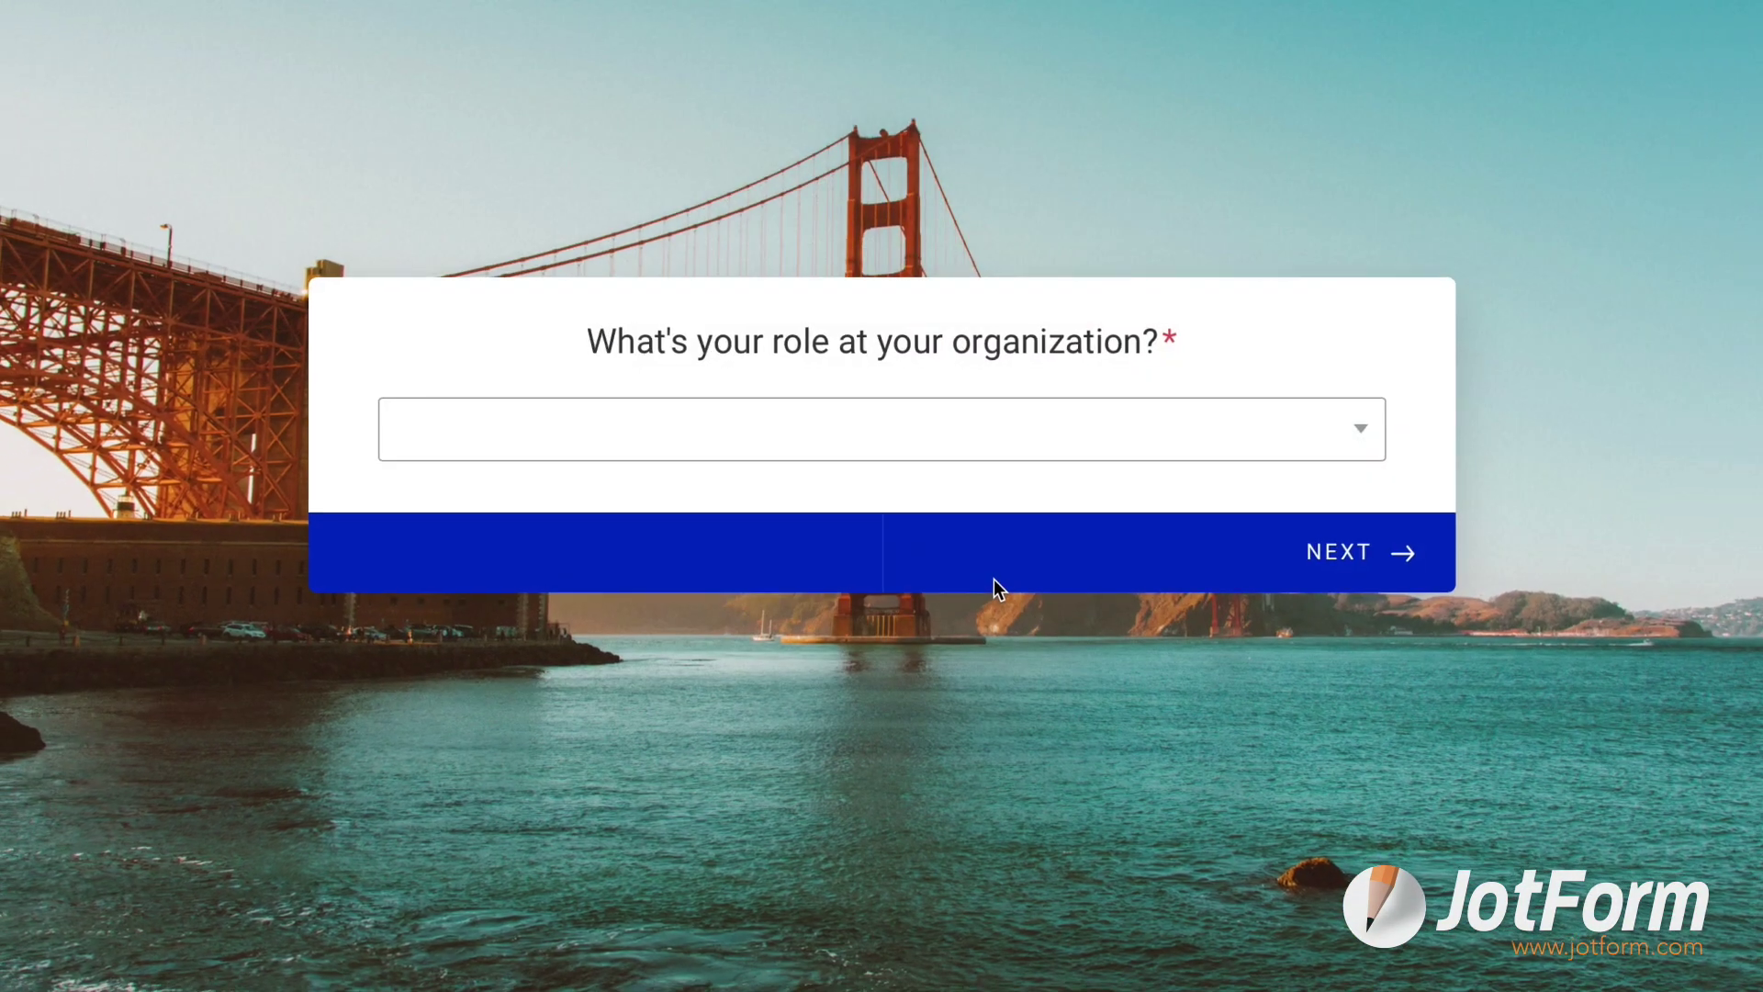
click(1155, 412)
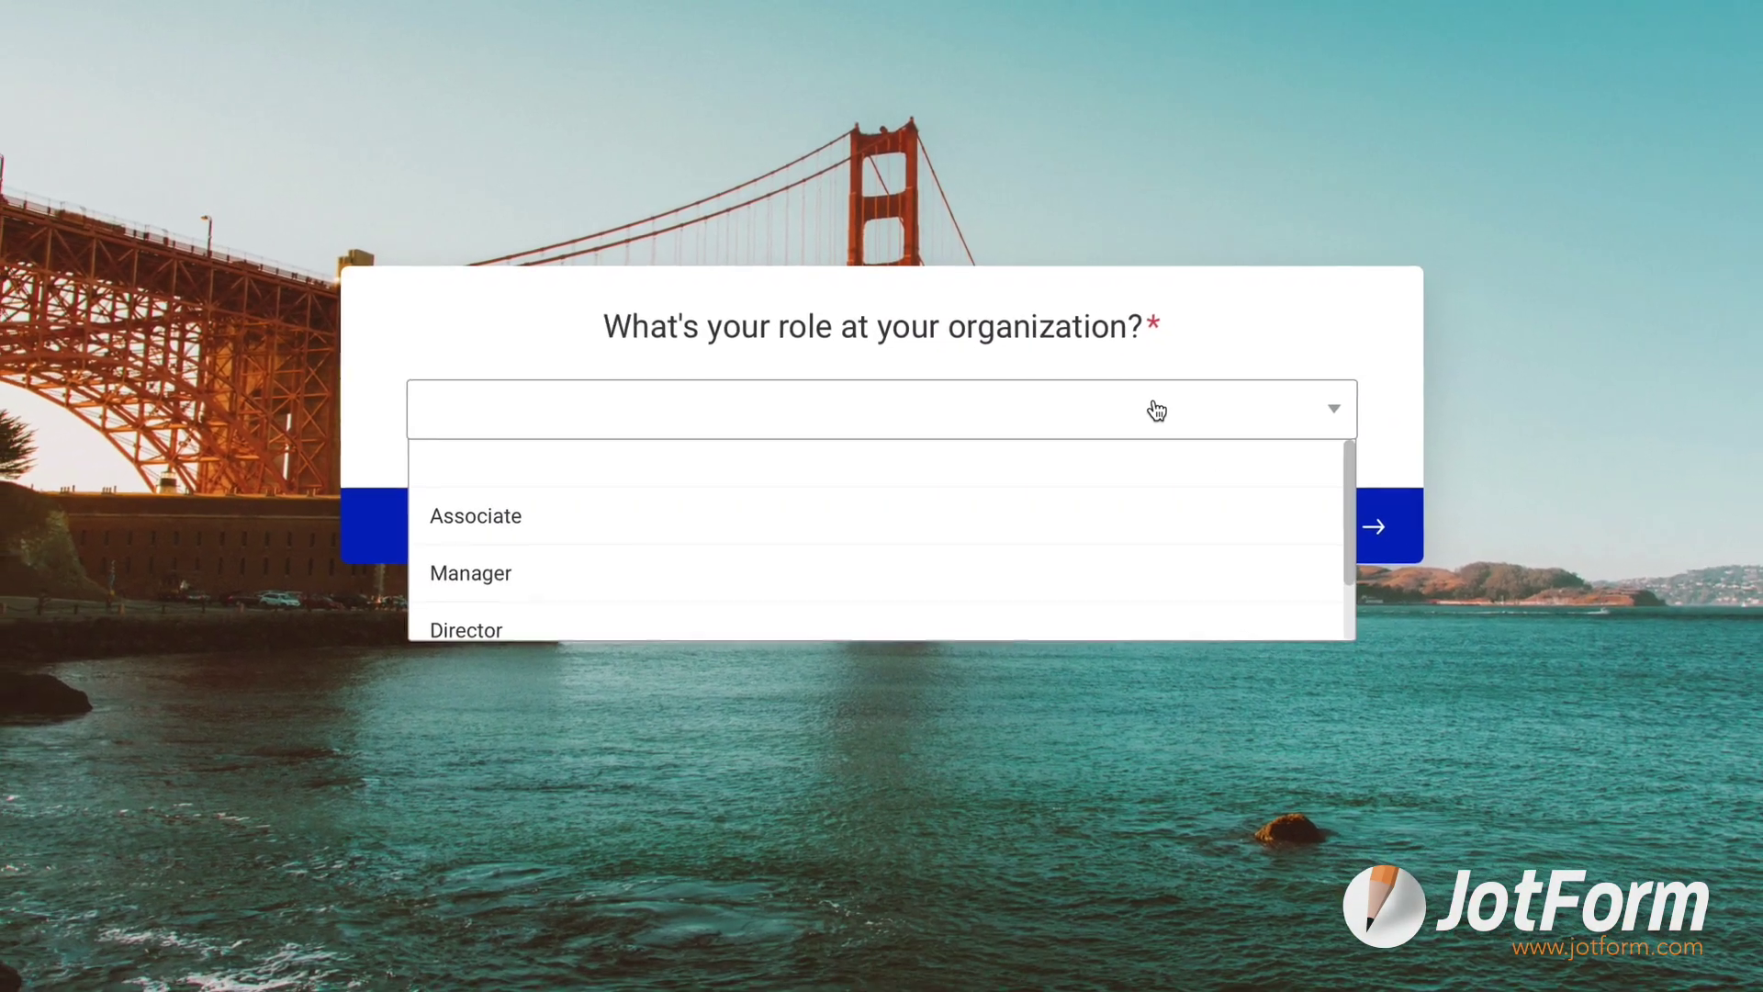
click(1111, 516)
click(1350, 524)
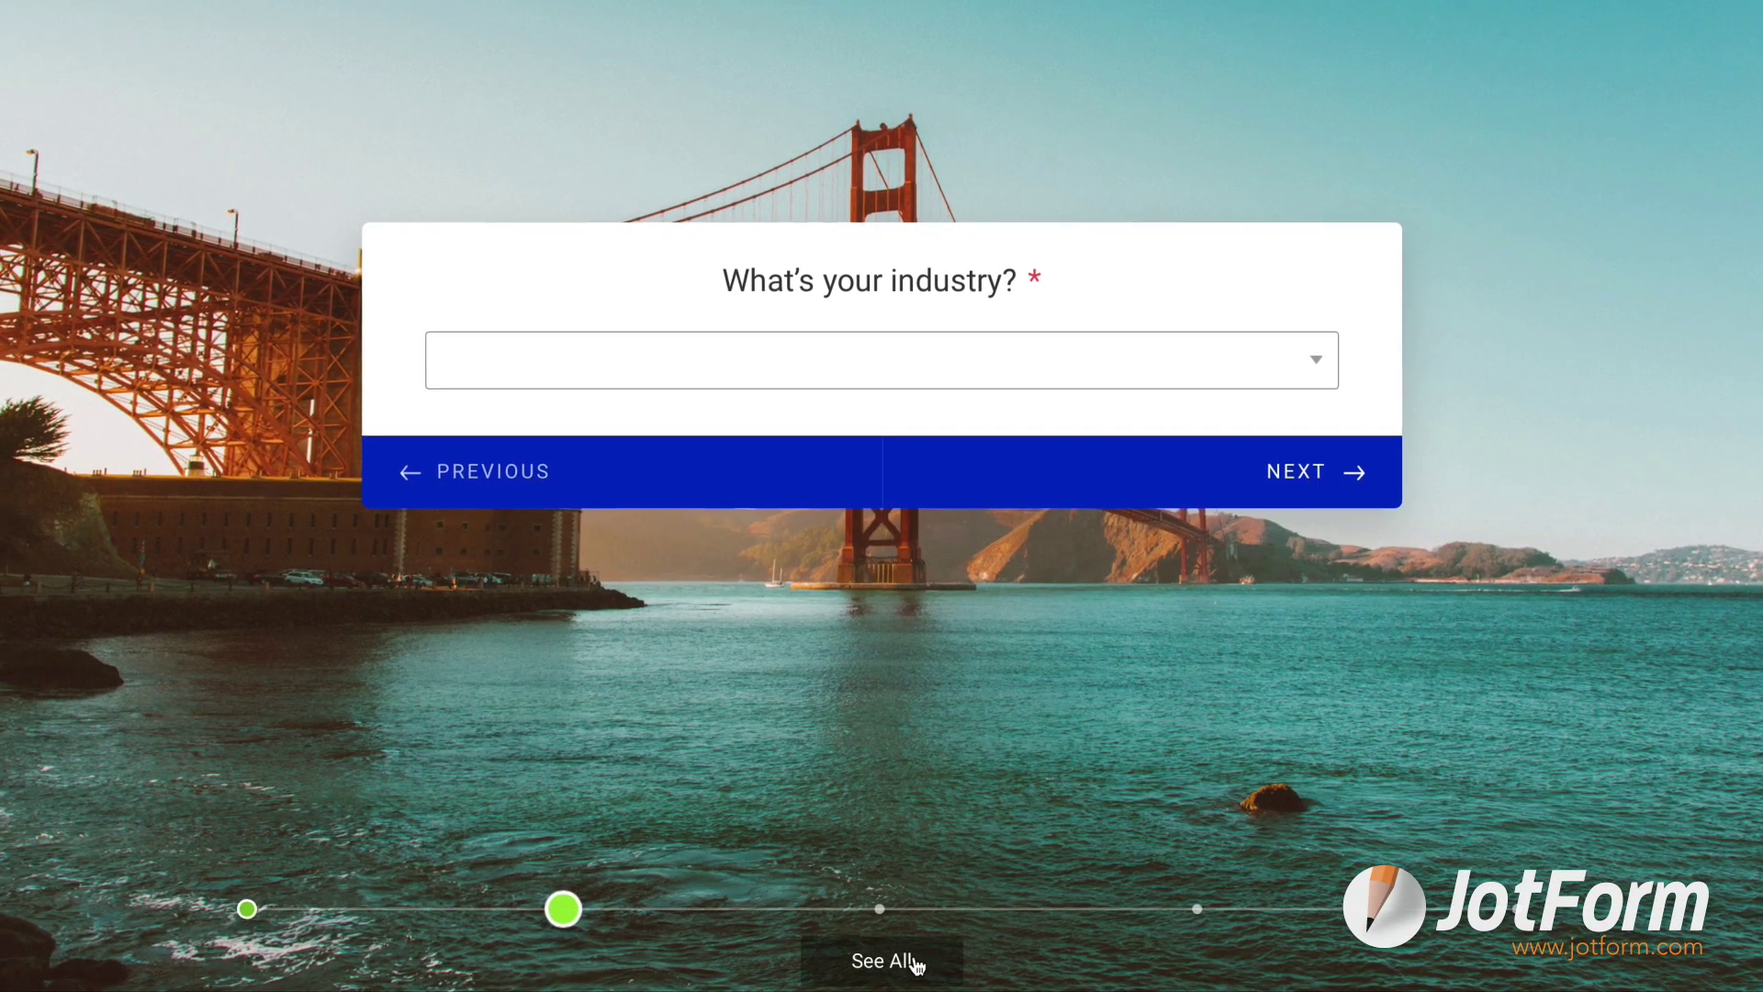
Browse all question cards in overview, then advance the 10-step form to step five.
click(882, 962)
click(881, 813)
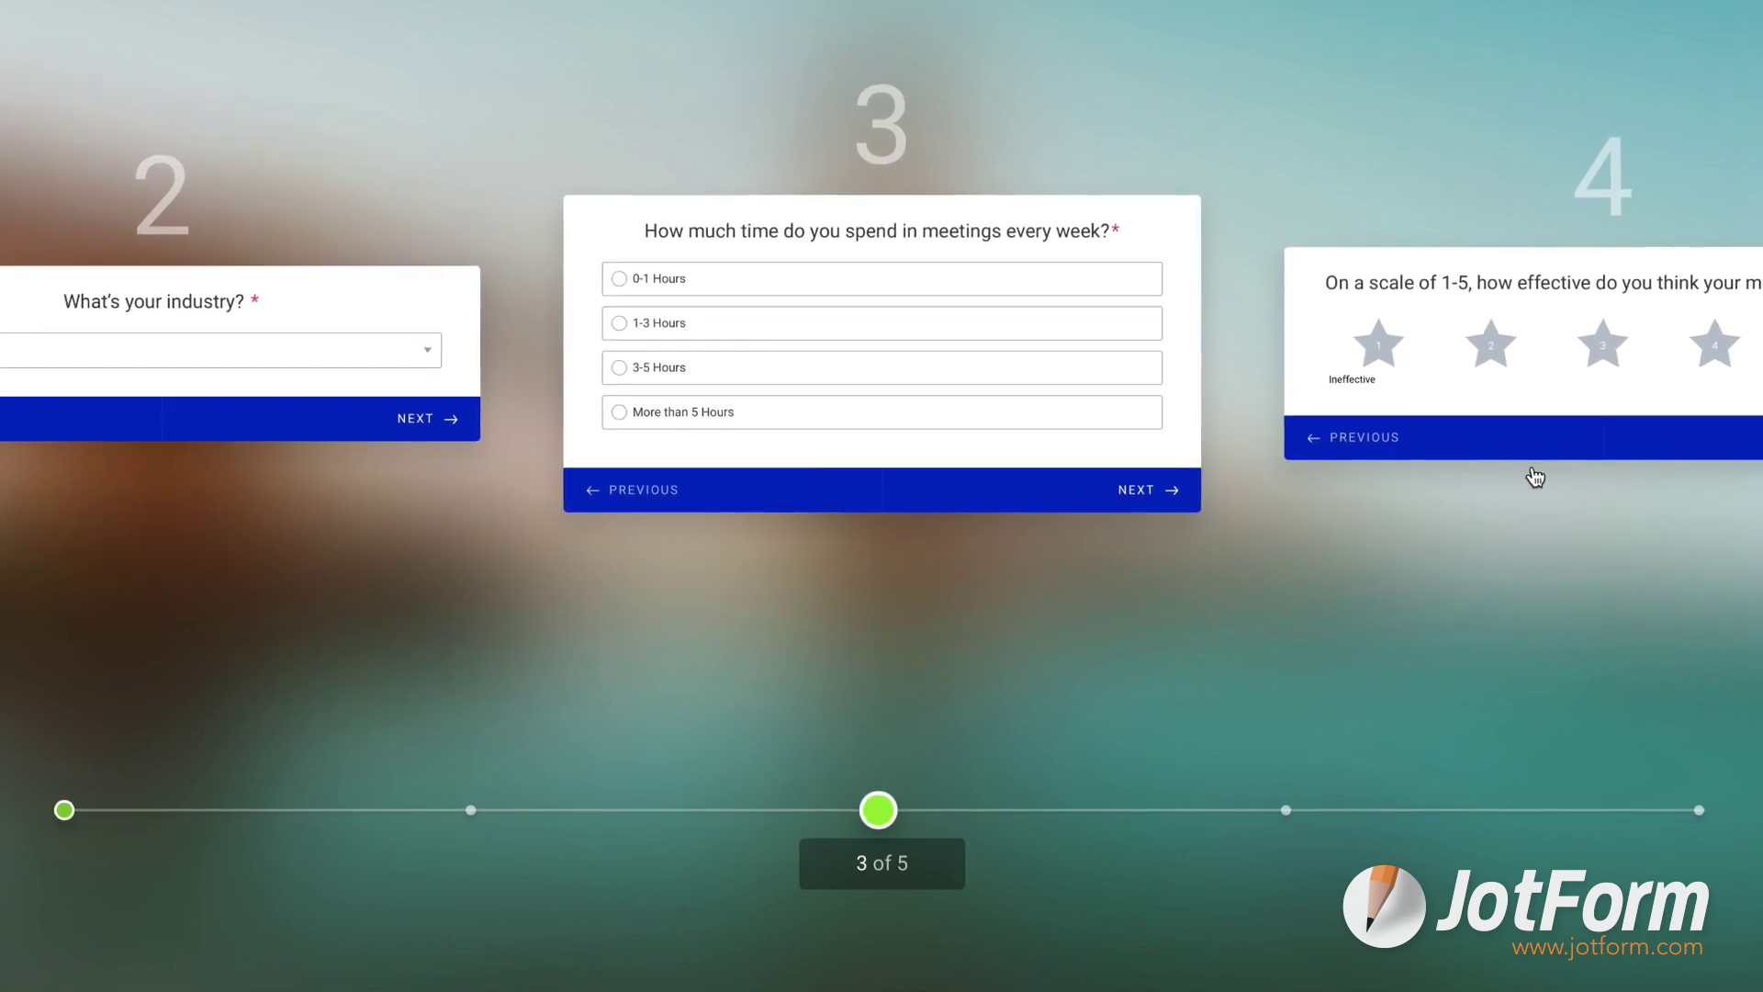
drag(1534, 476, 945, 415)
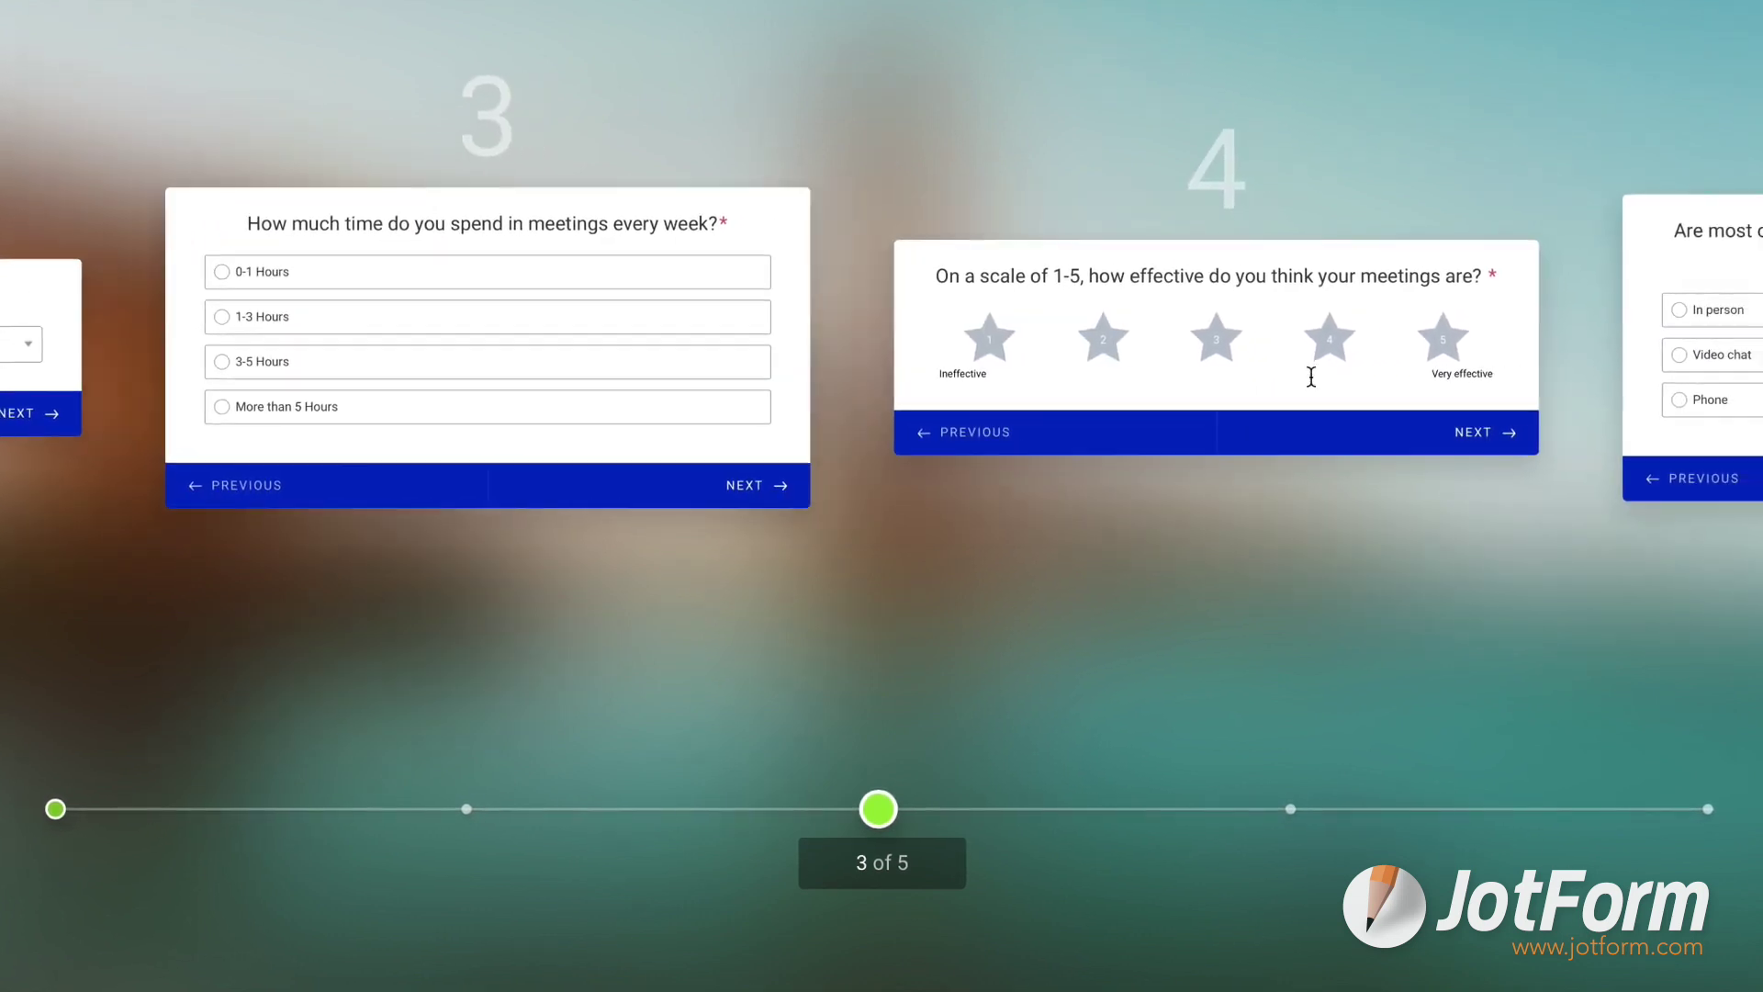
drag(1310, 373, 426, 366)
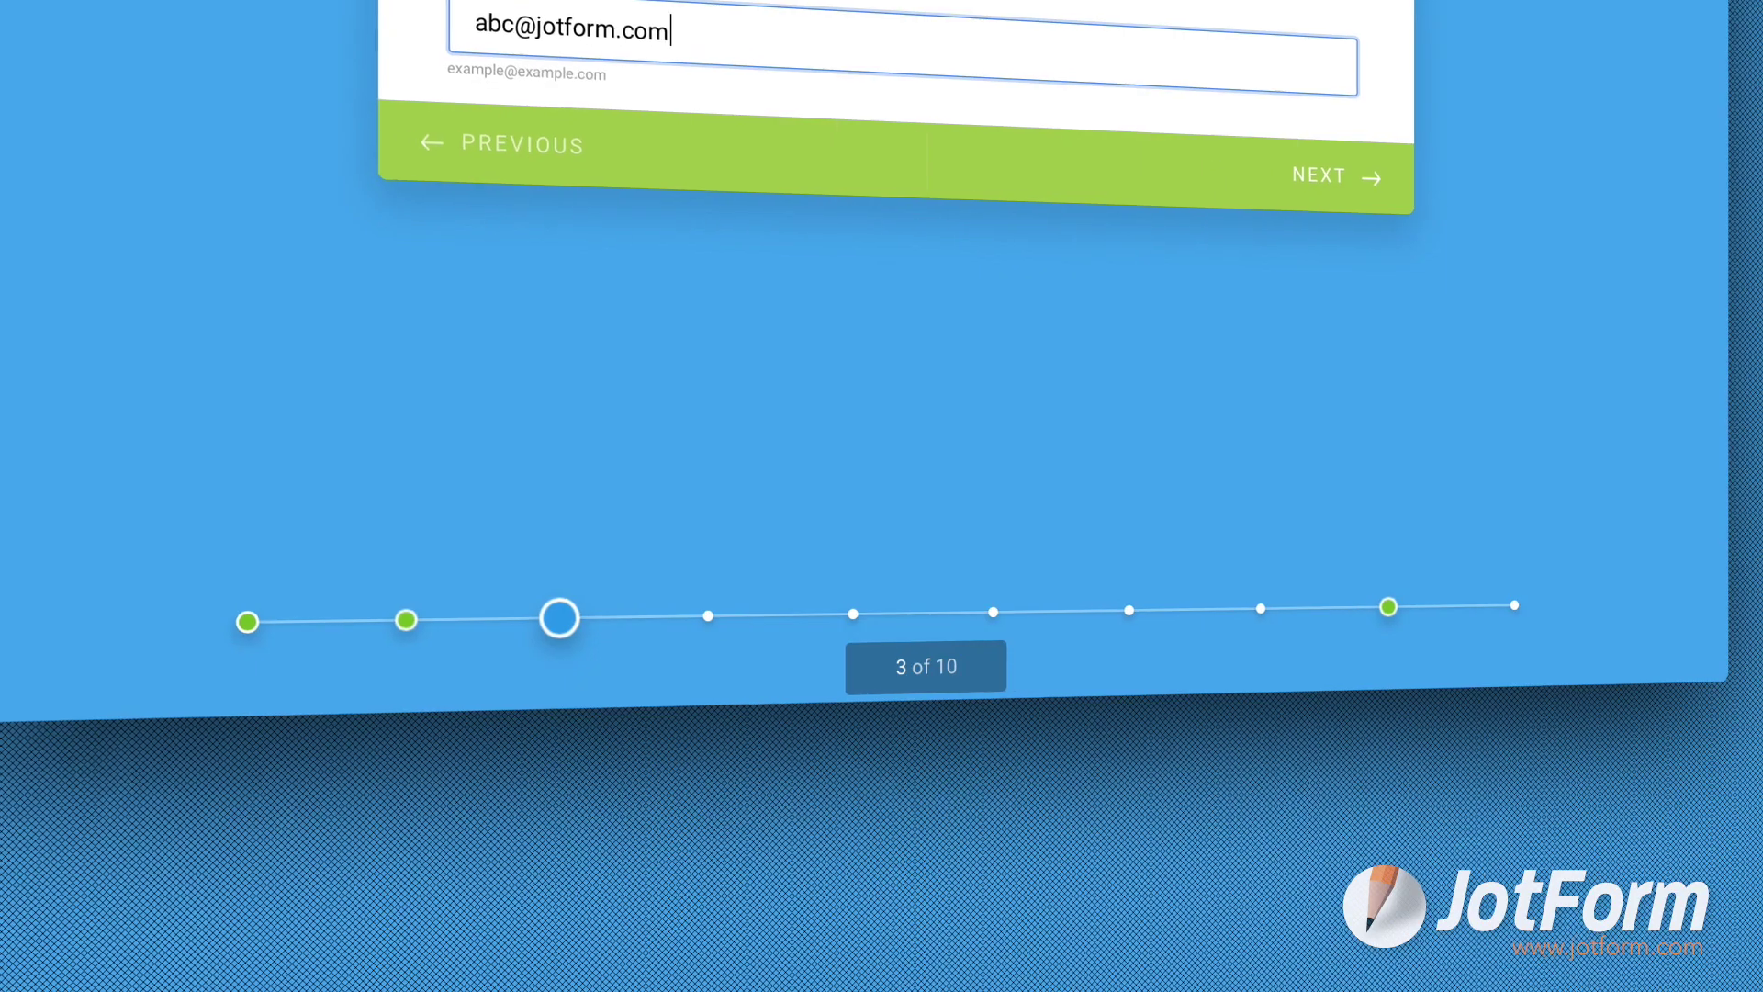
click(1331, 167)
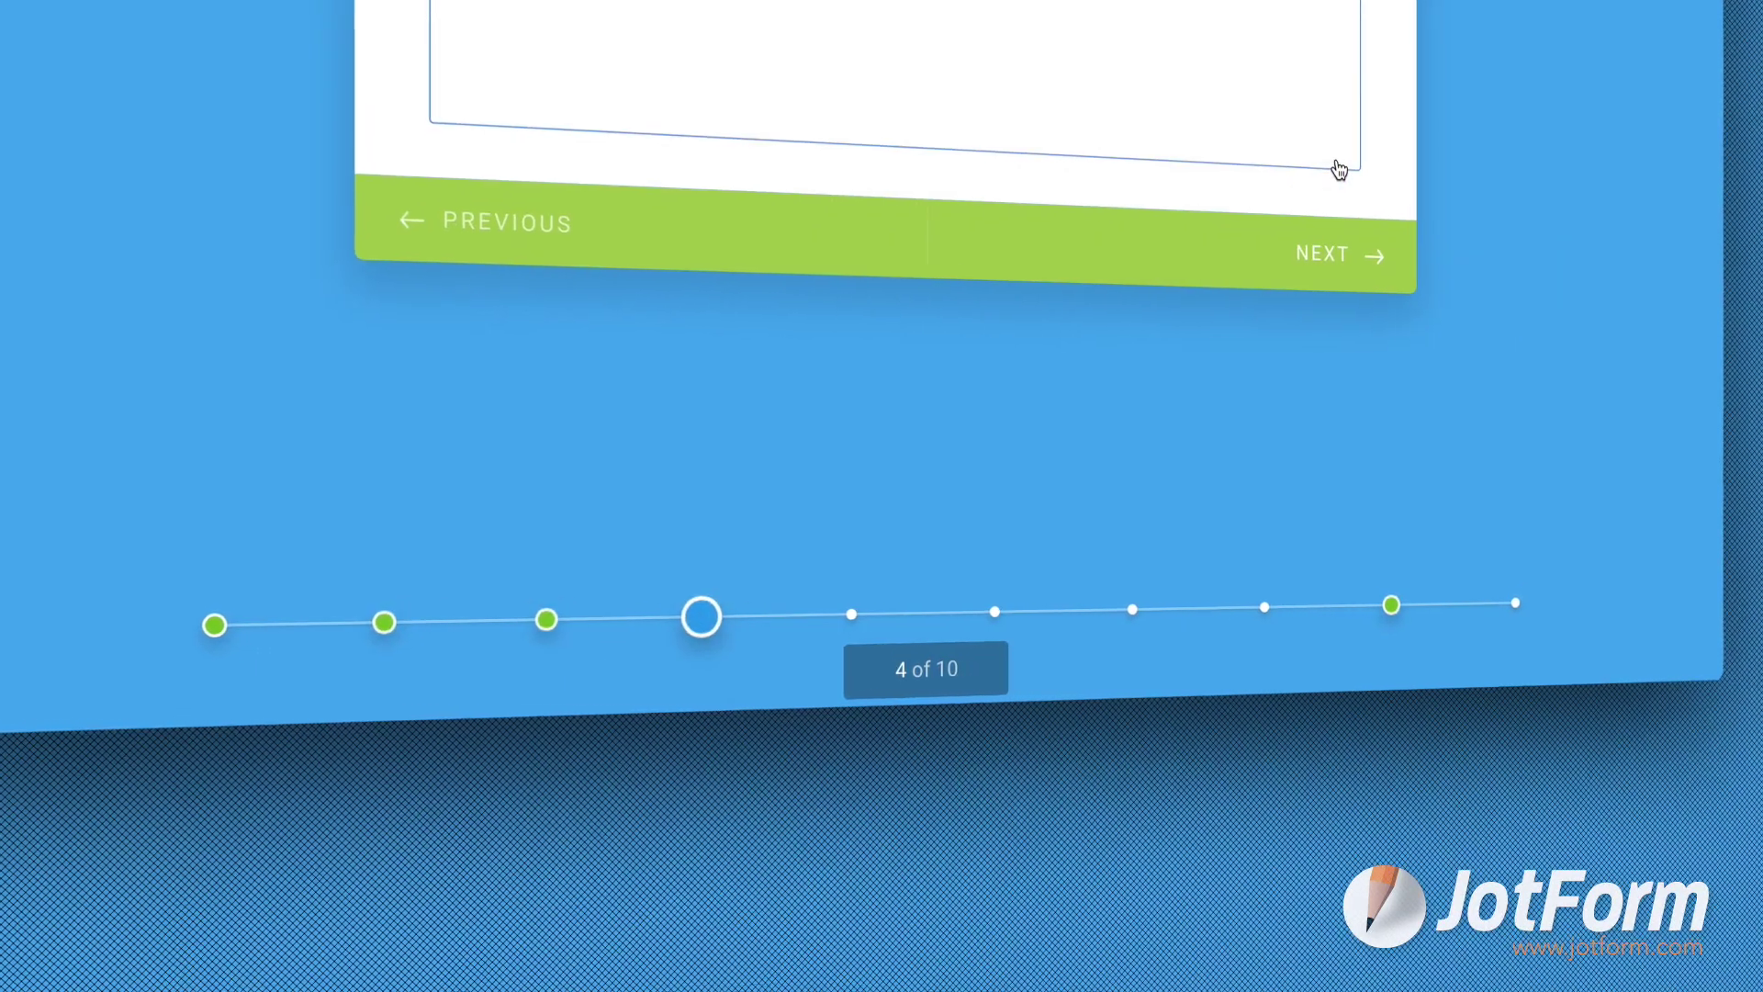
click(1353, 251)
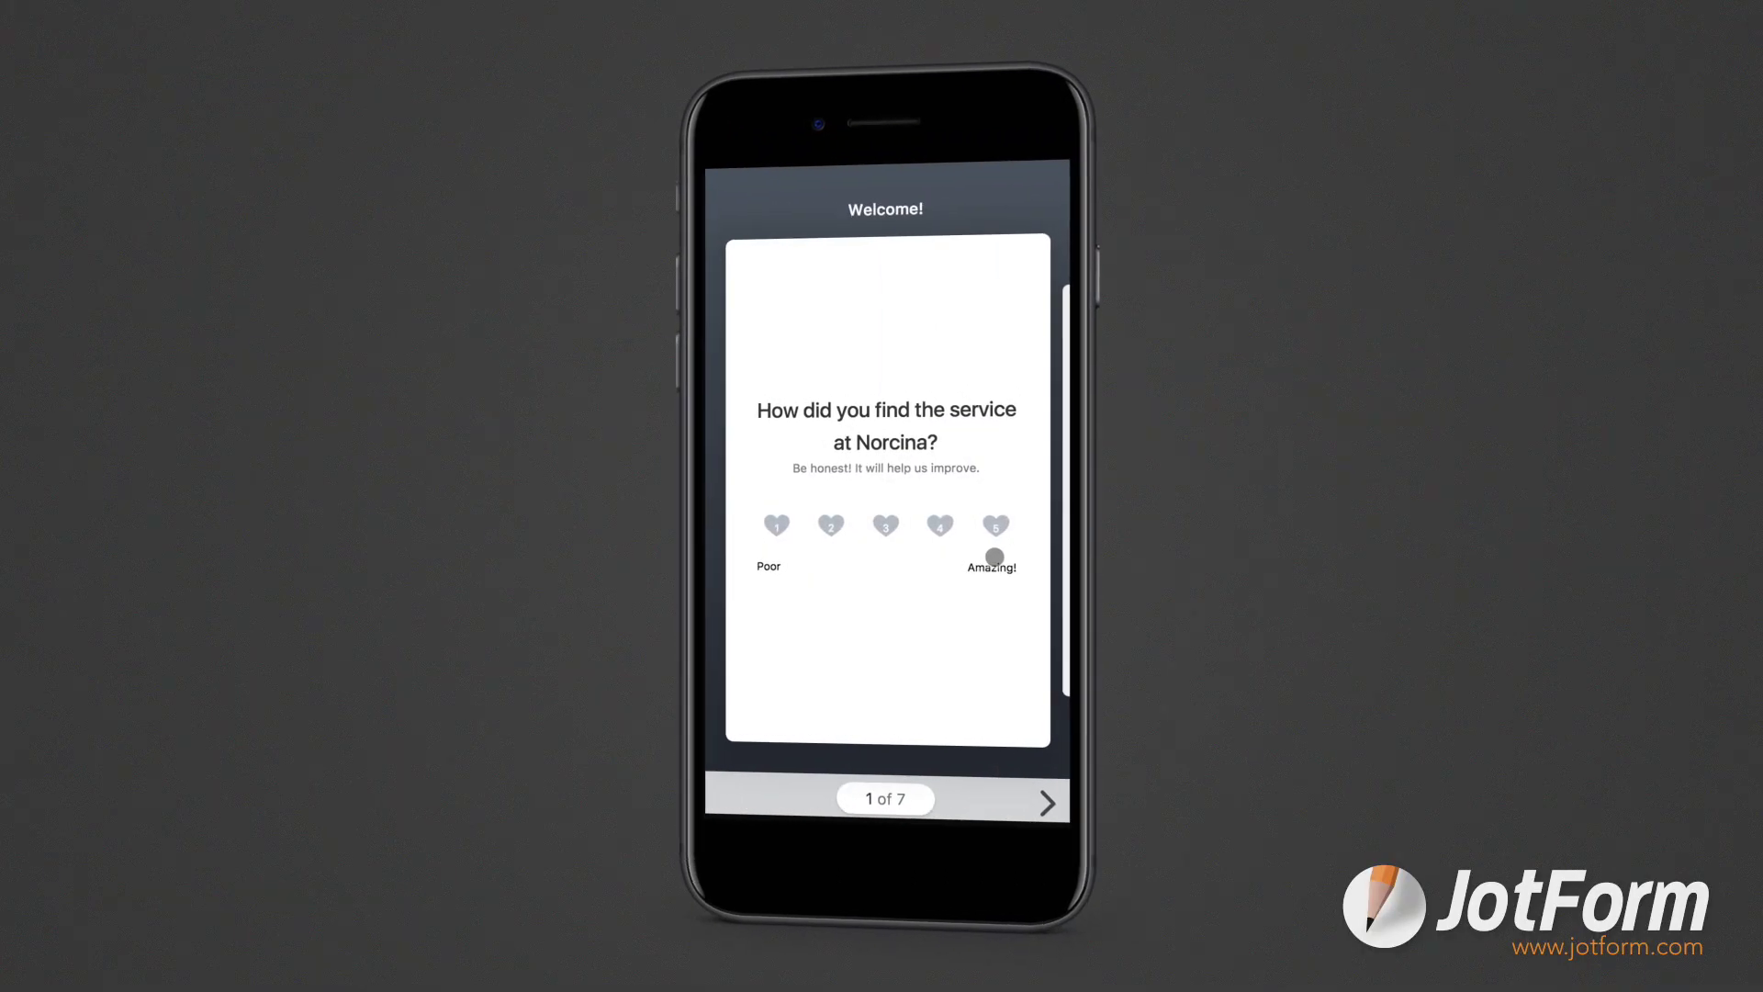
On the phone form, swipe to ambiance, give it five stars, and swipe to the beverage question.
drag(1011, 642, 748, 657)
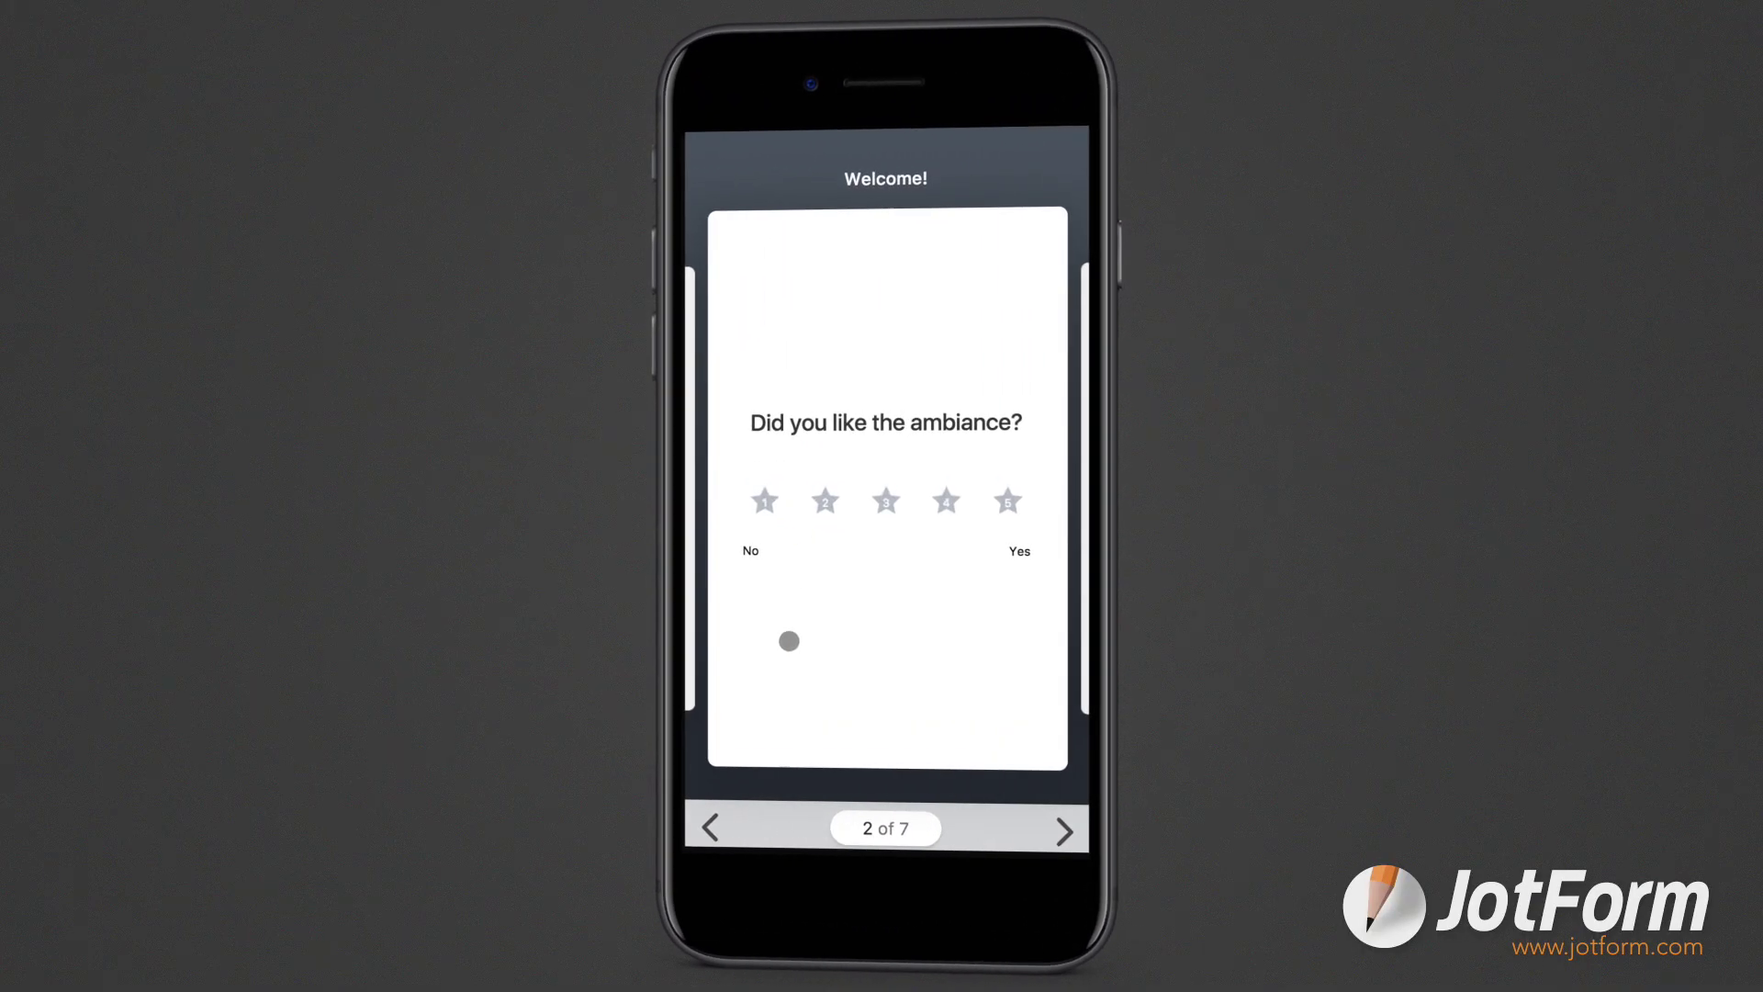
click(1017, 503)
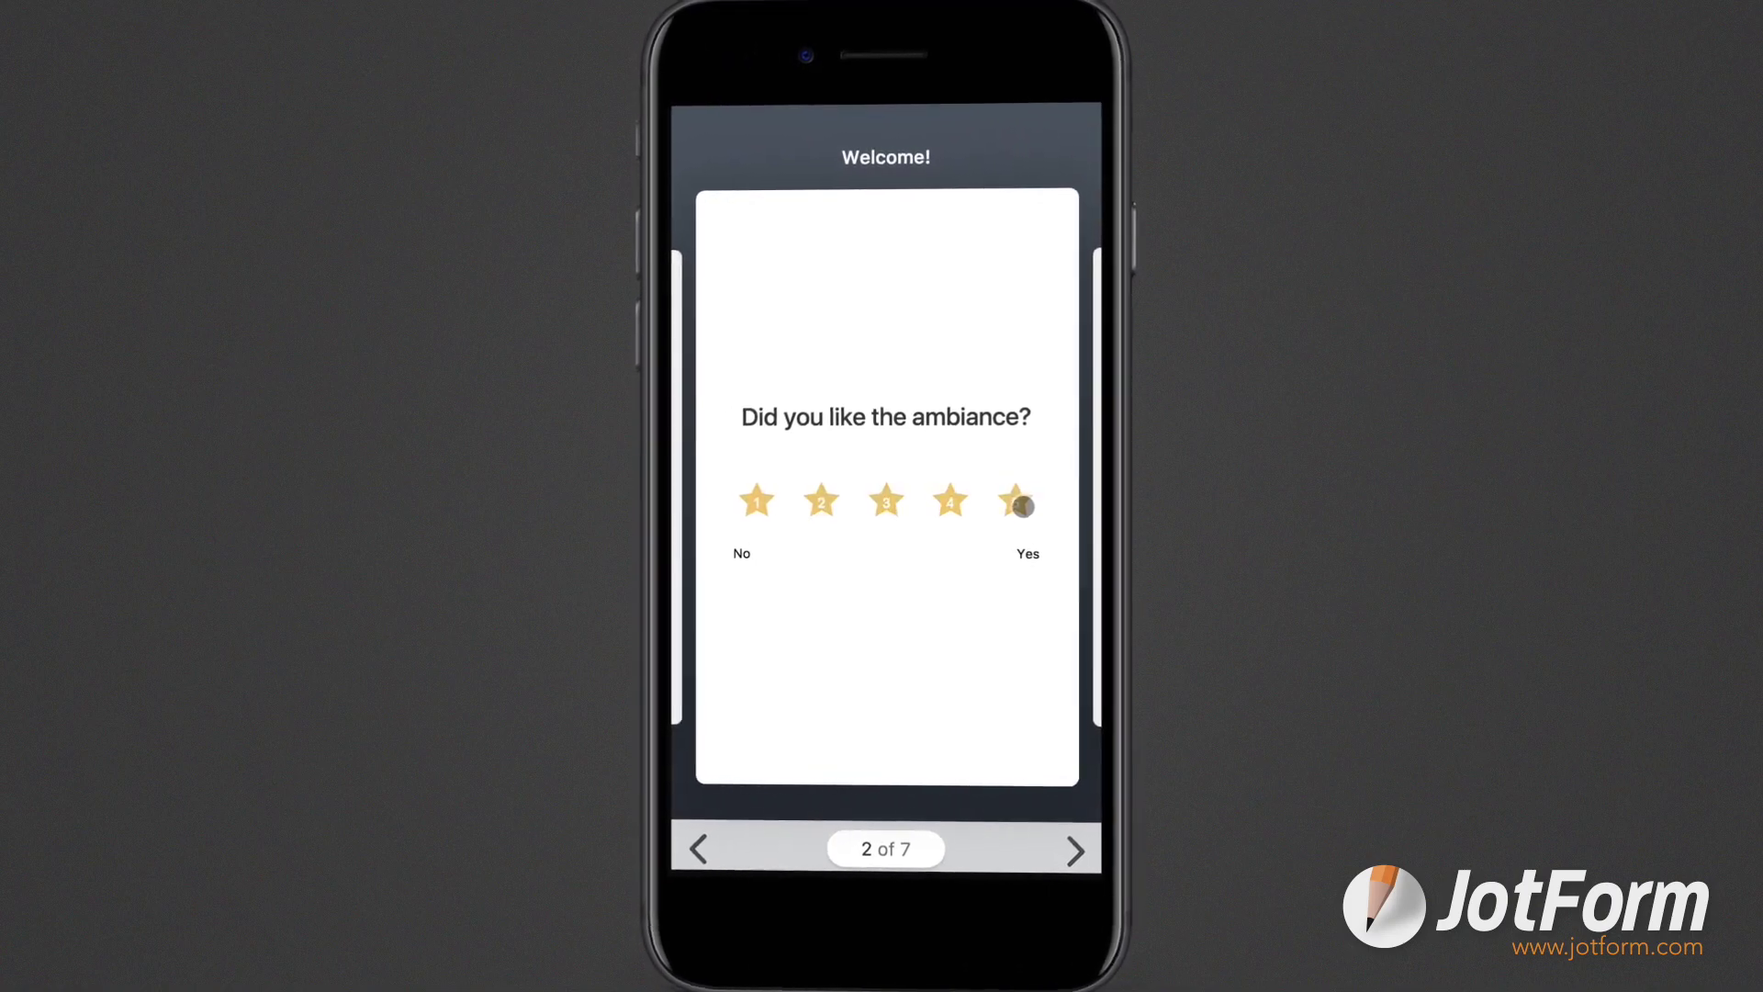
drag(1012, 658, 748, 658)
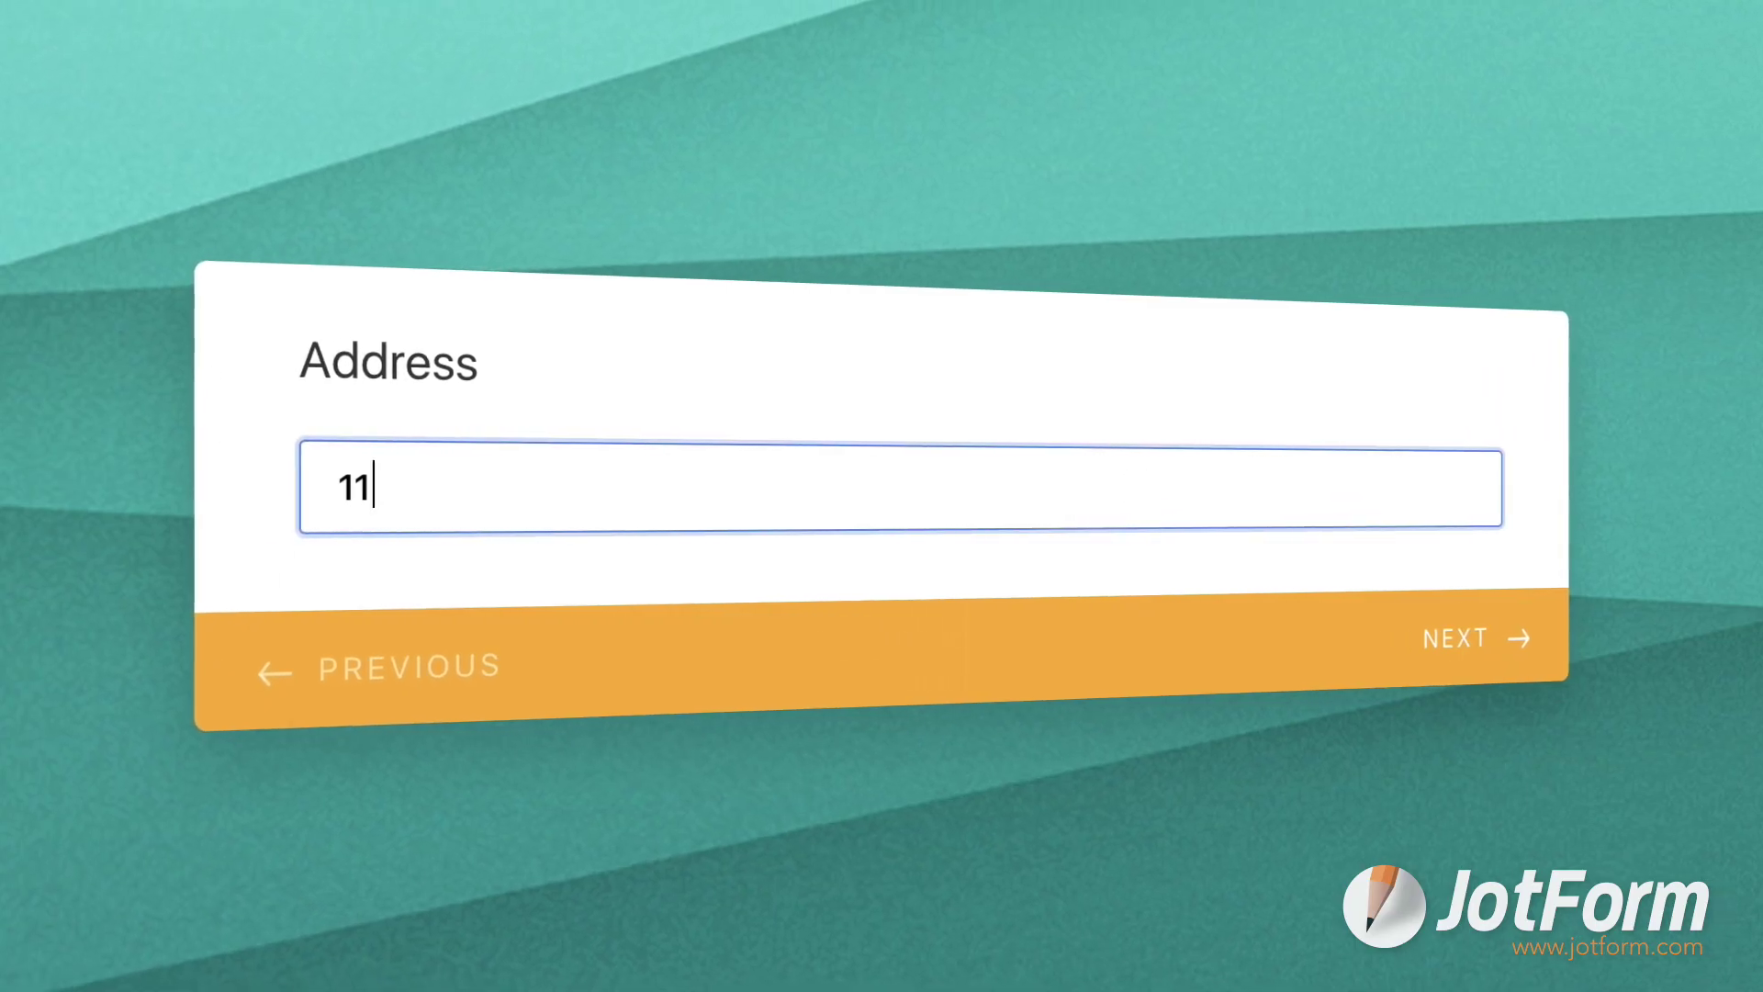
text(1 Pine)
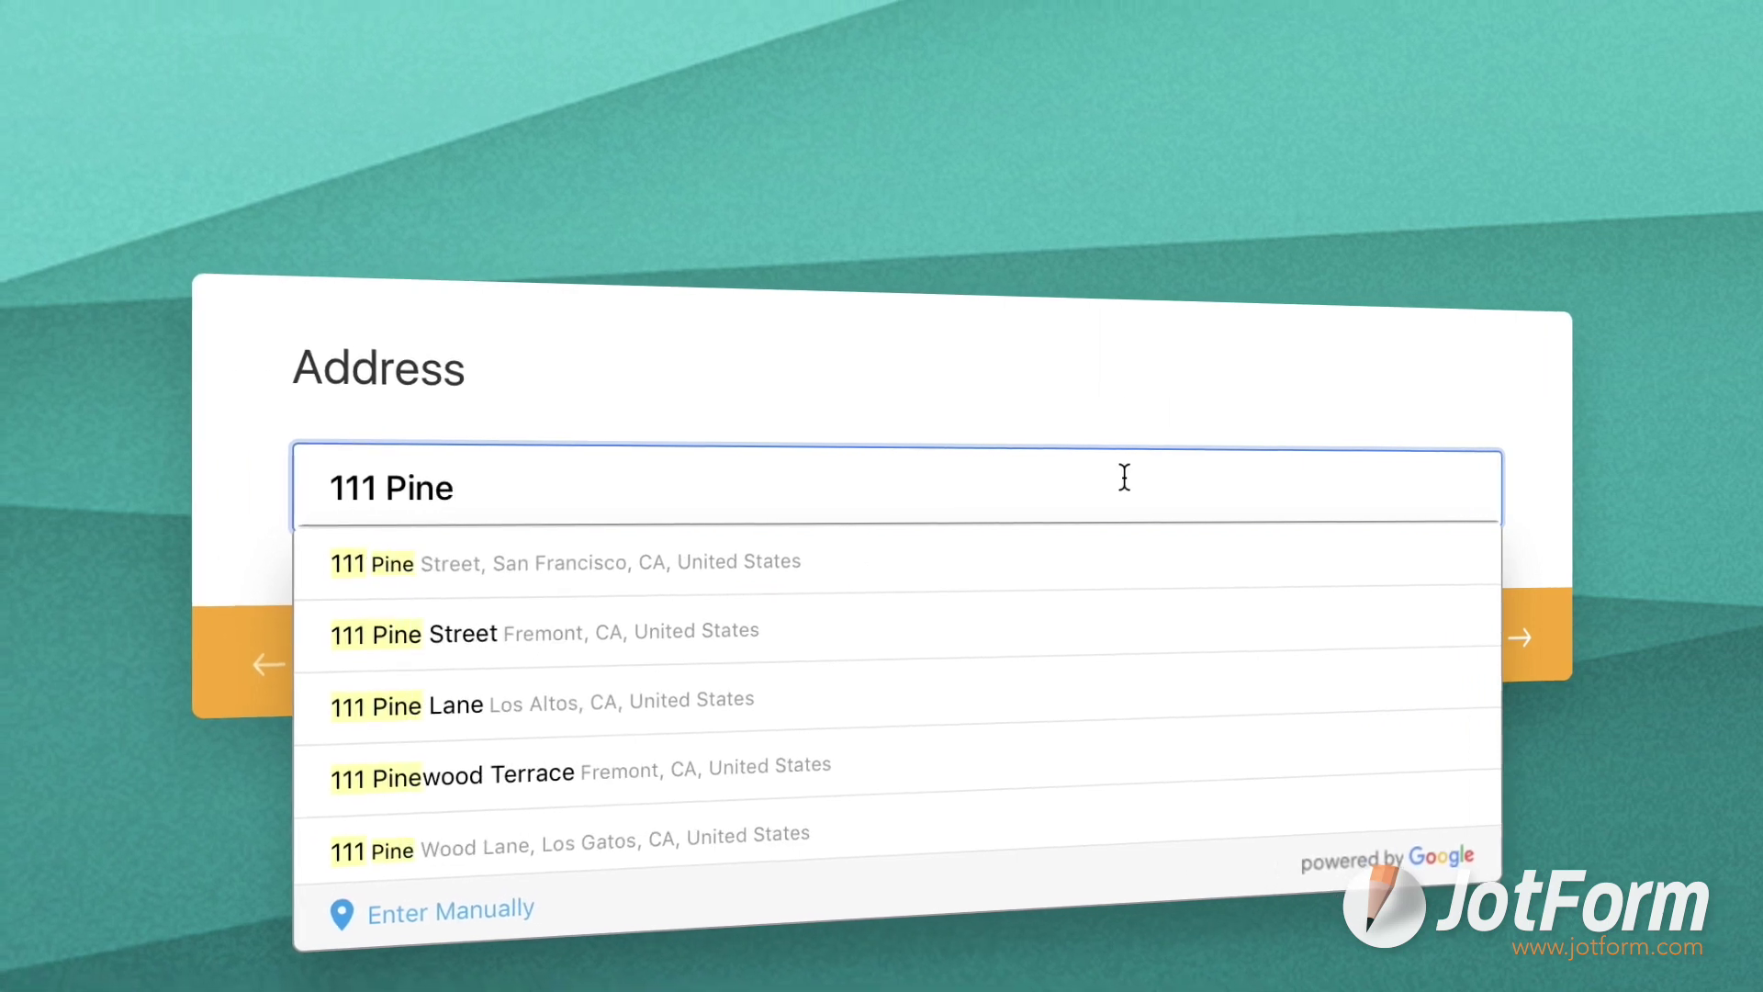
click(1000, 549)
click(997, 435)
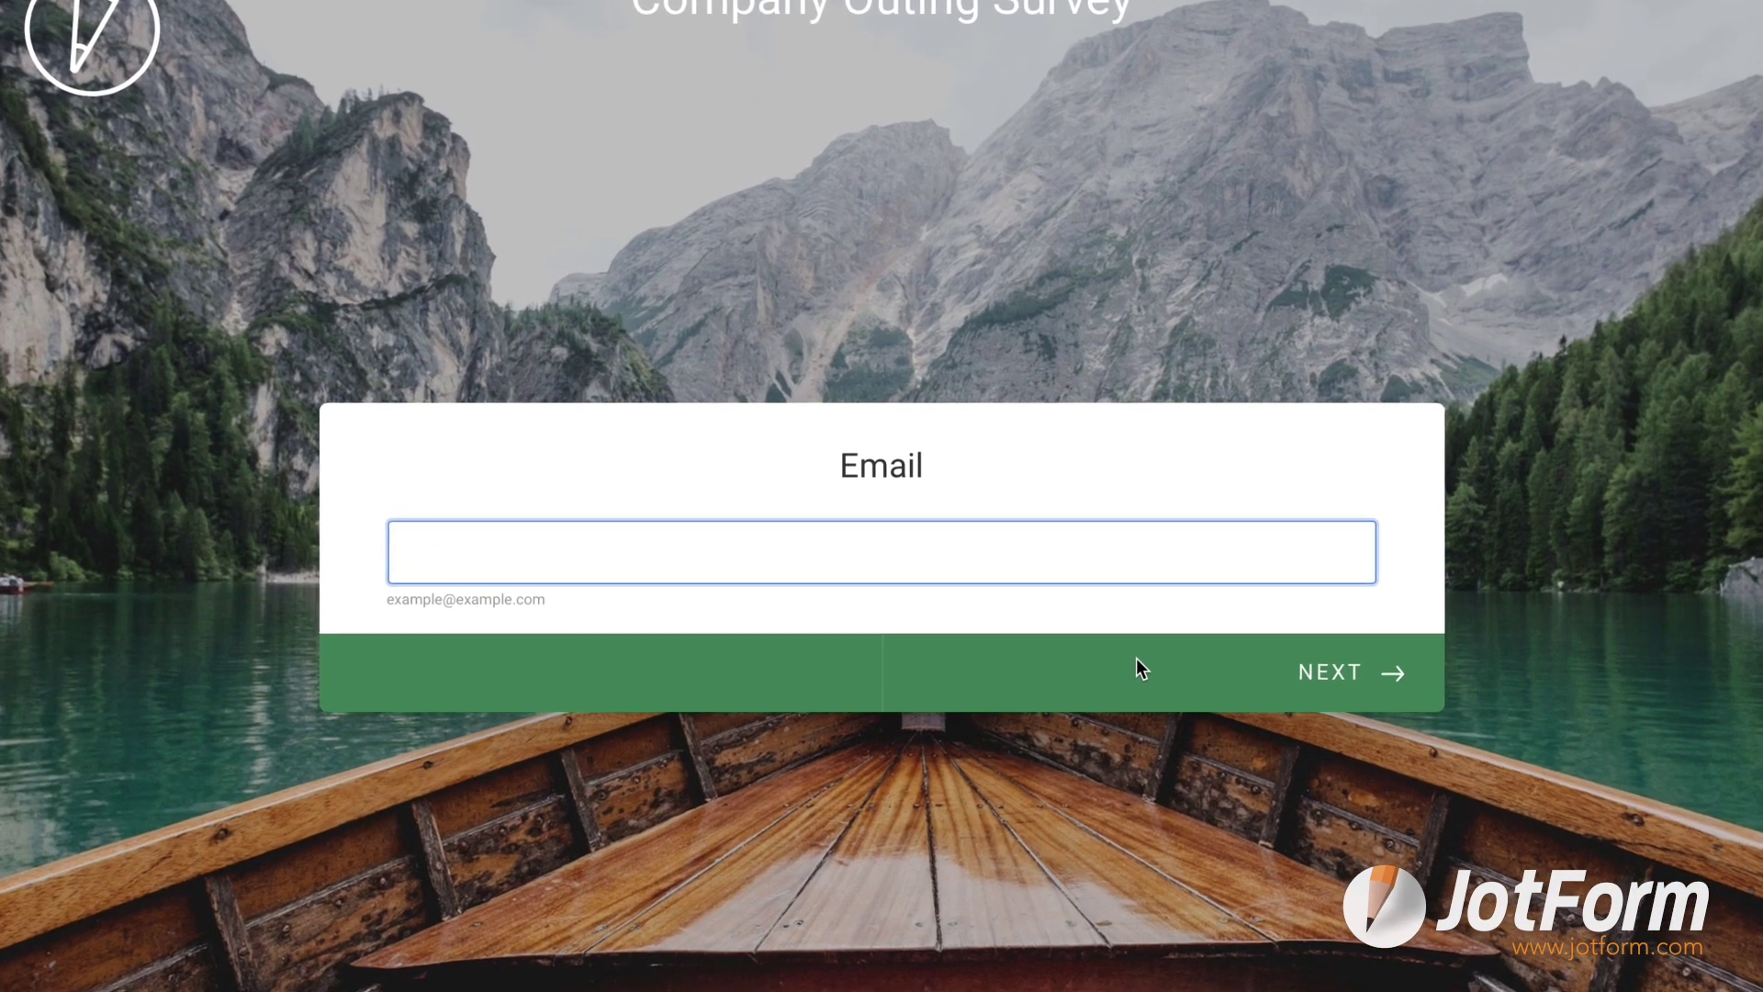
text(abc)
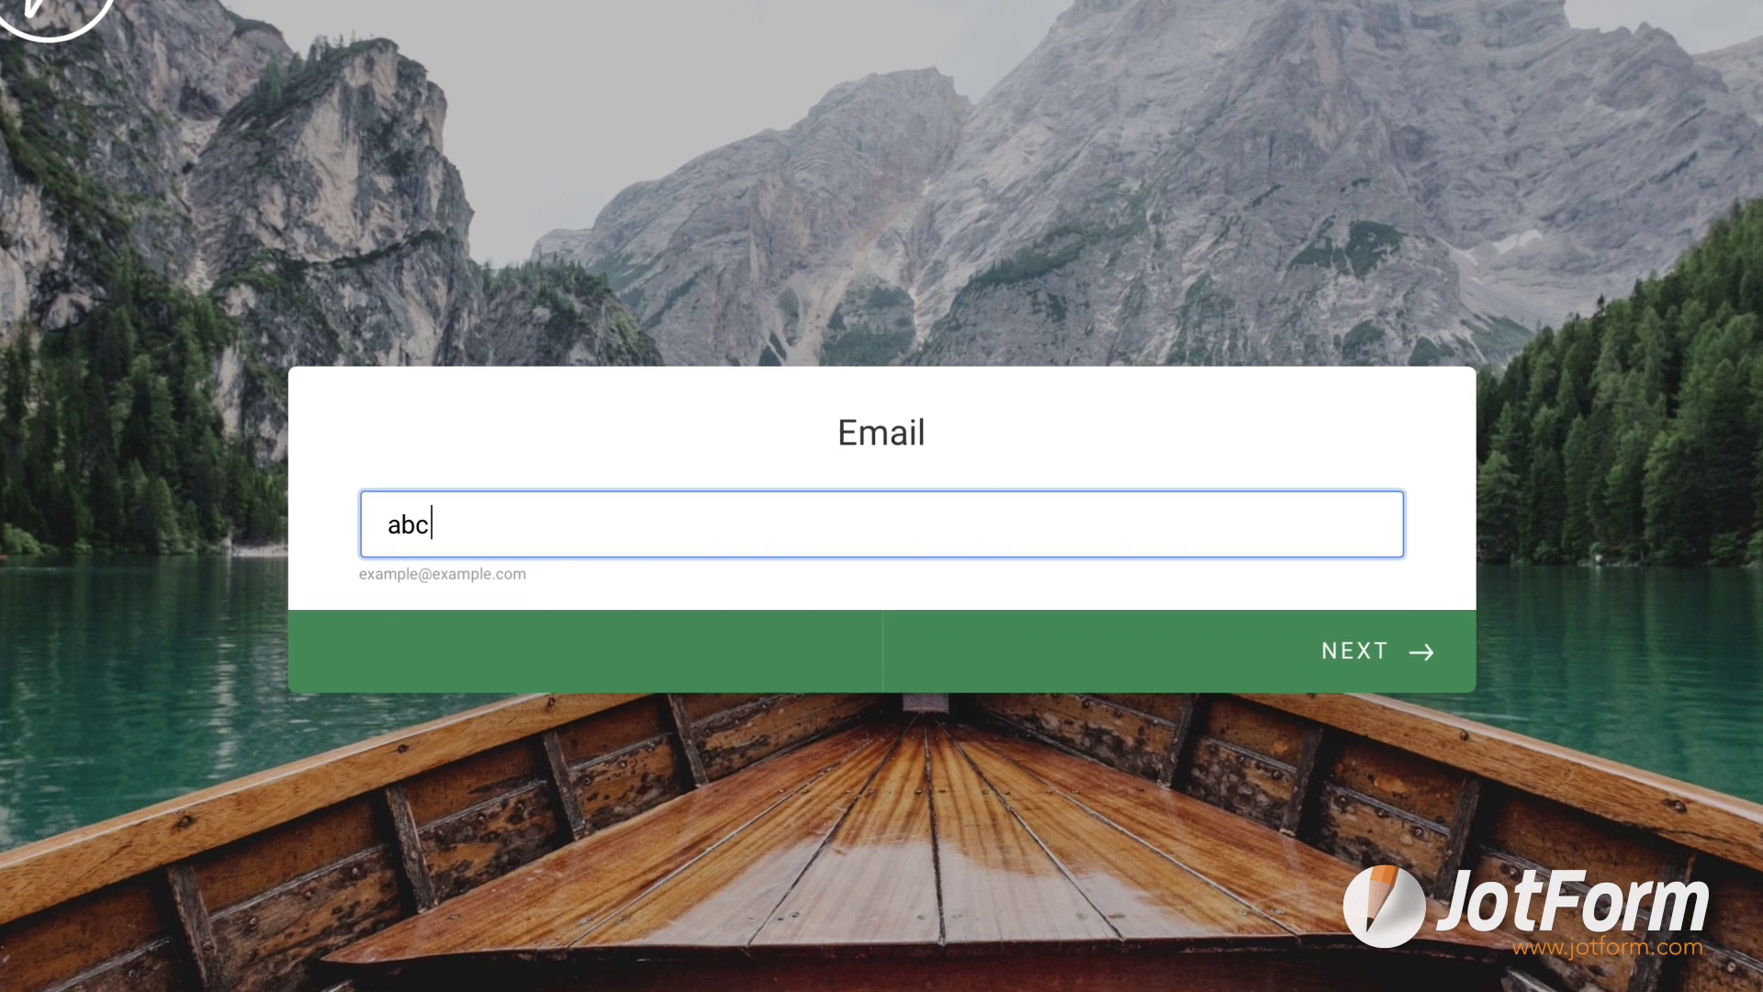
text(gmail.com)
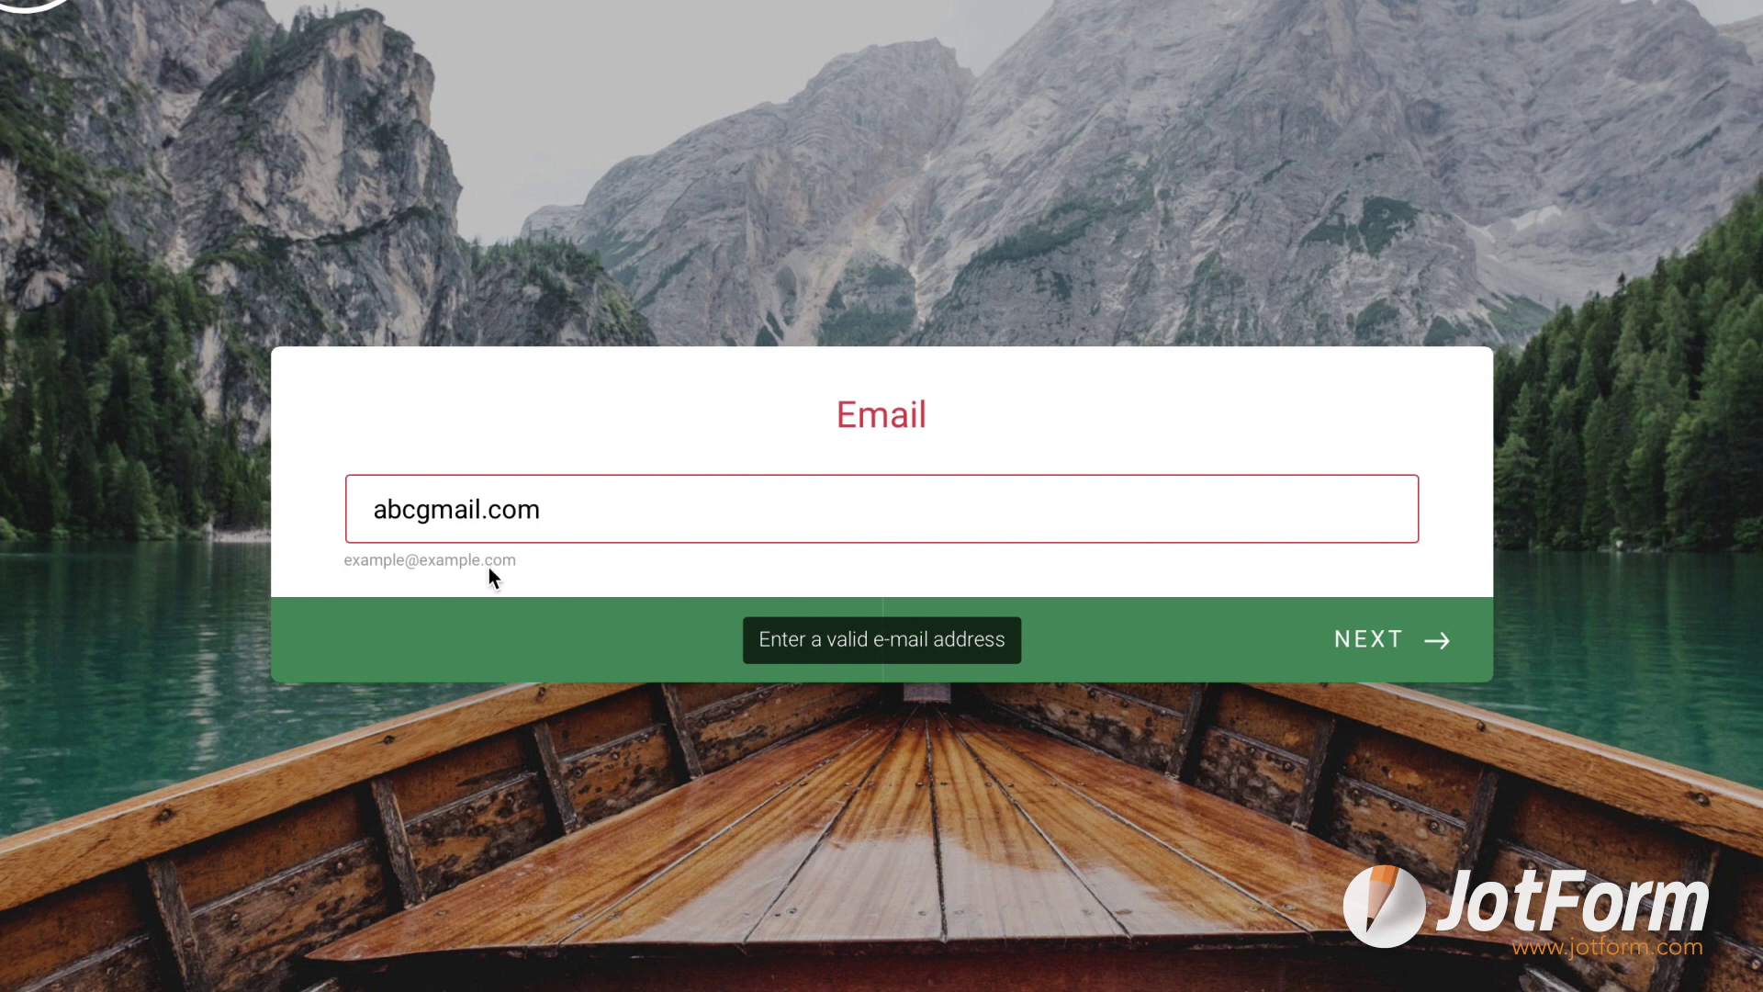
click(435, 510)
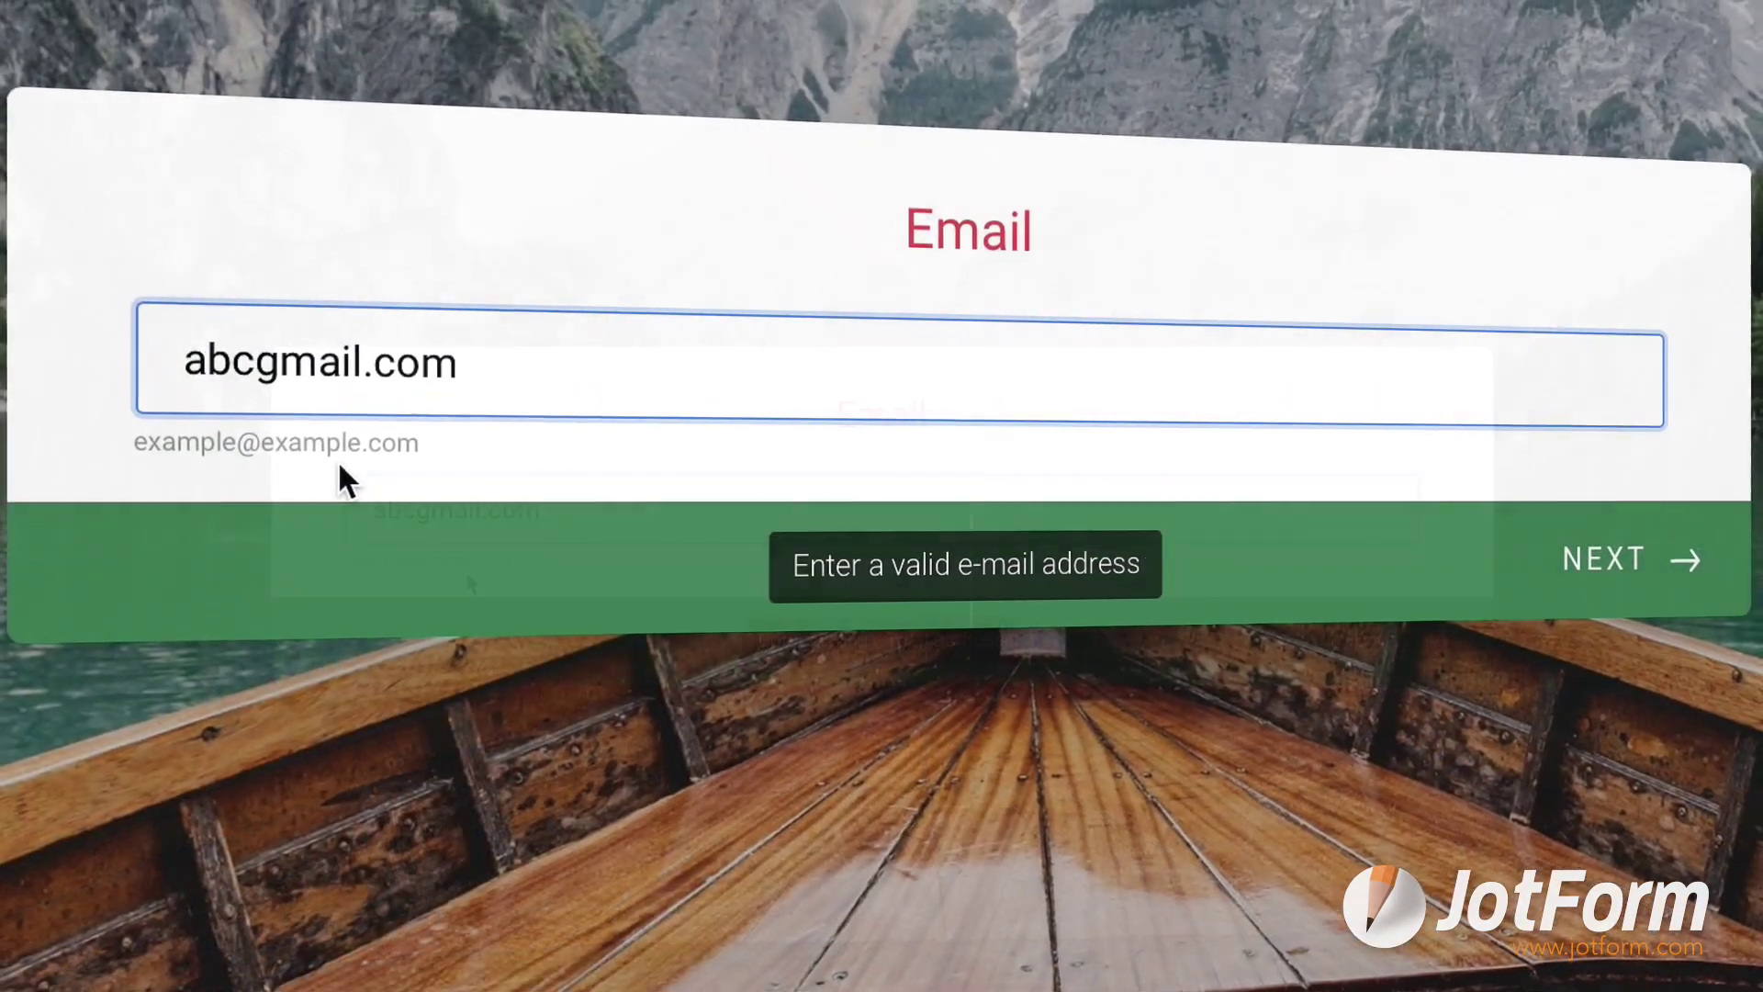
text(@)
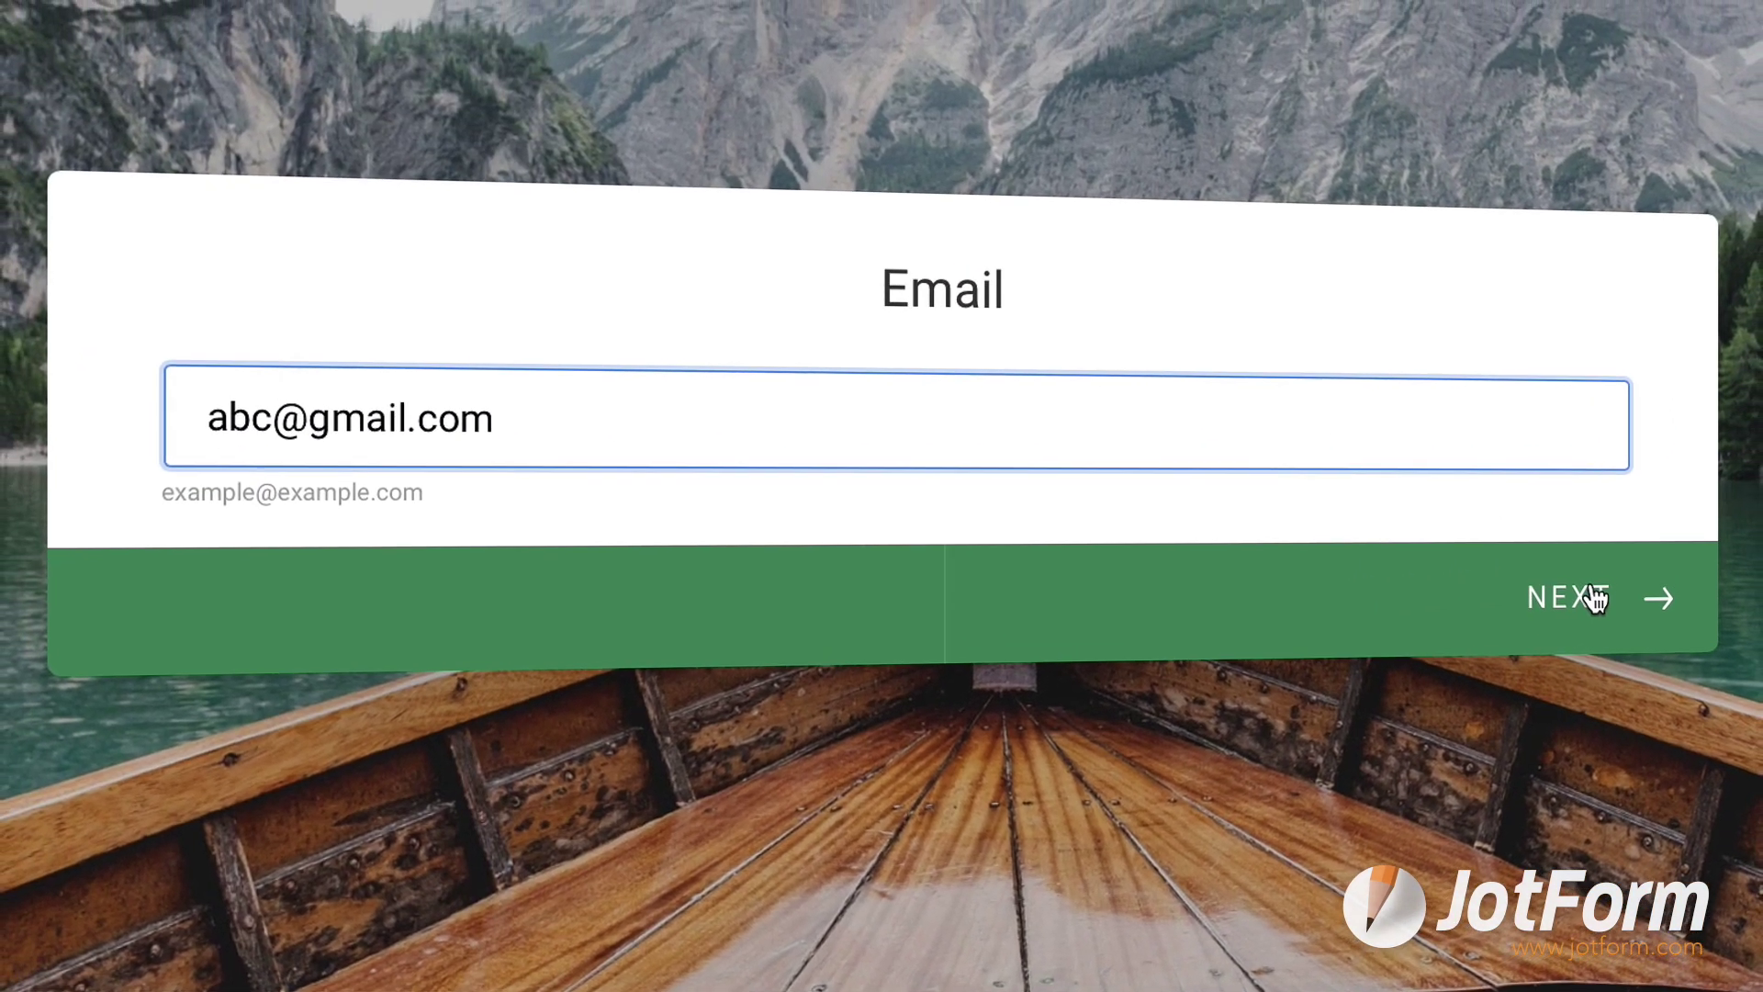
click(1585, 604)
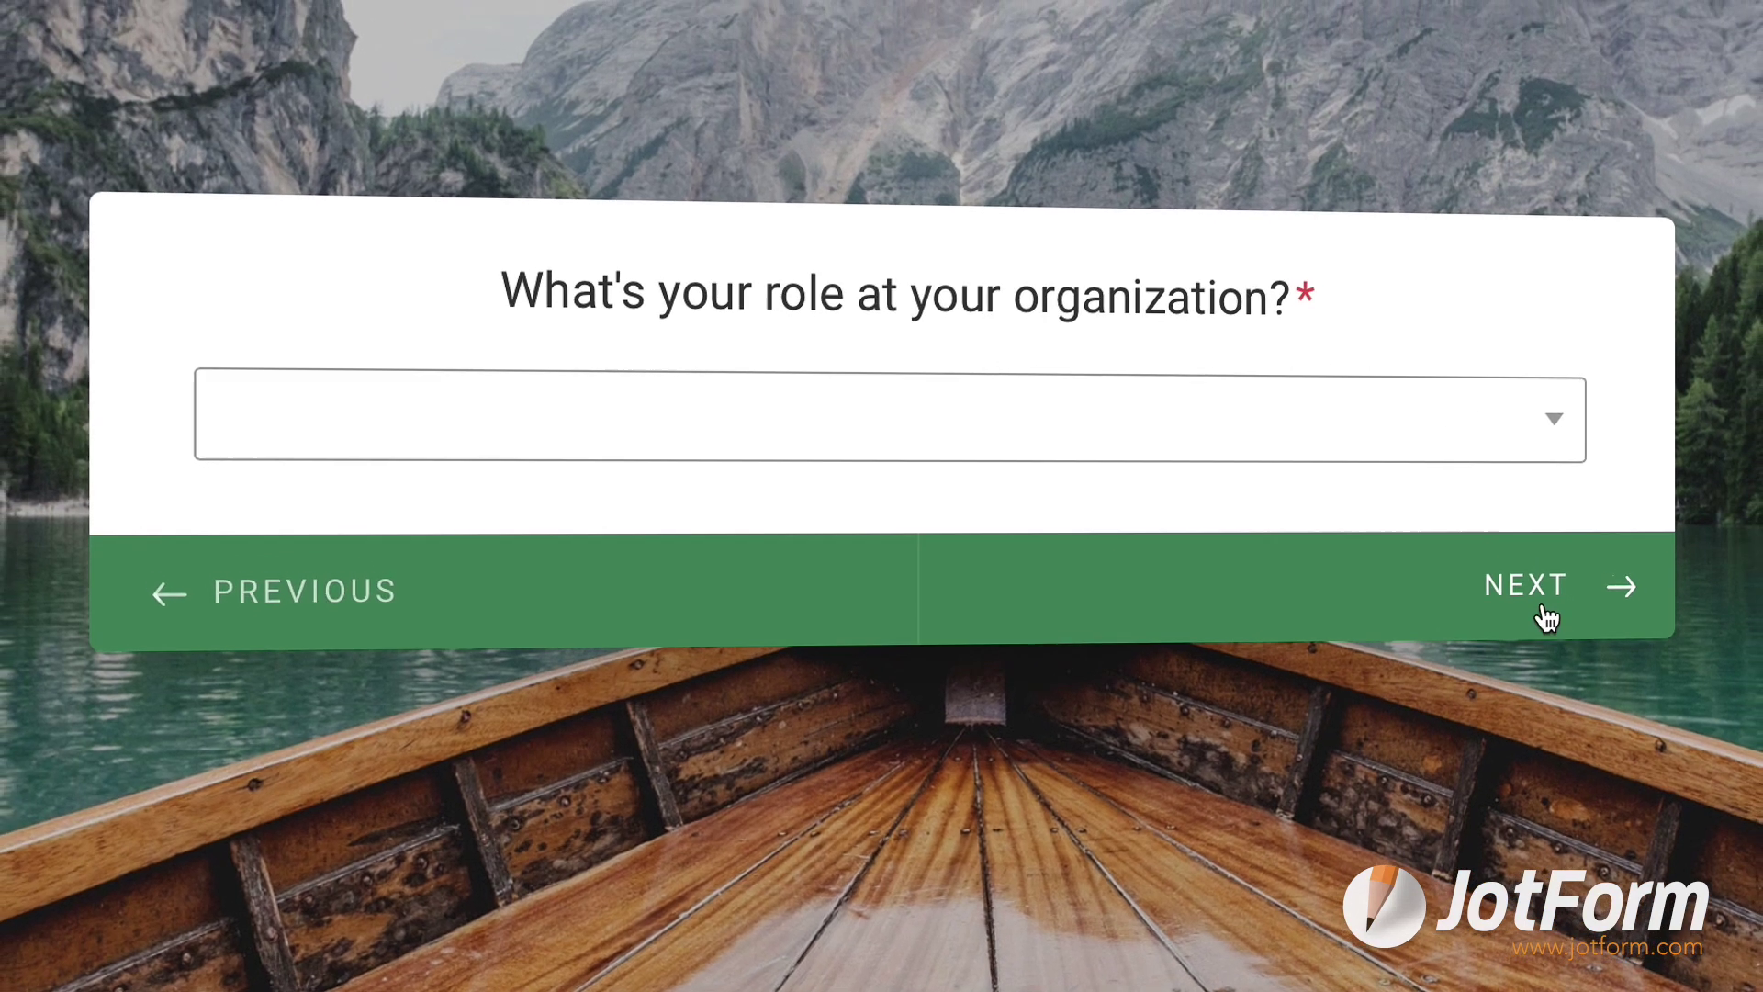